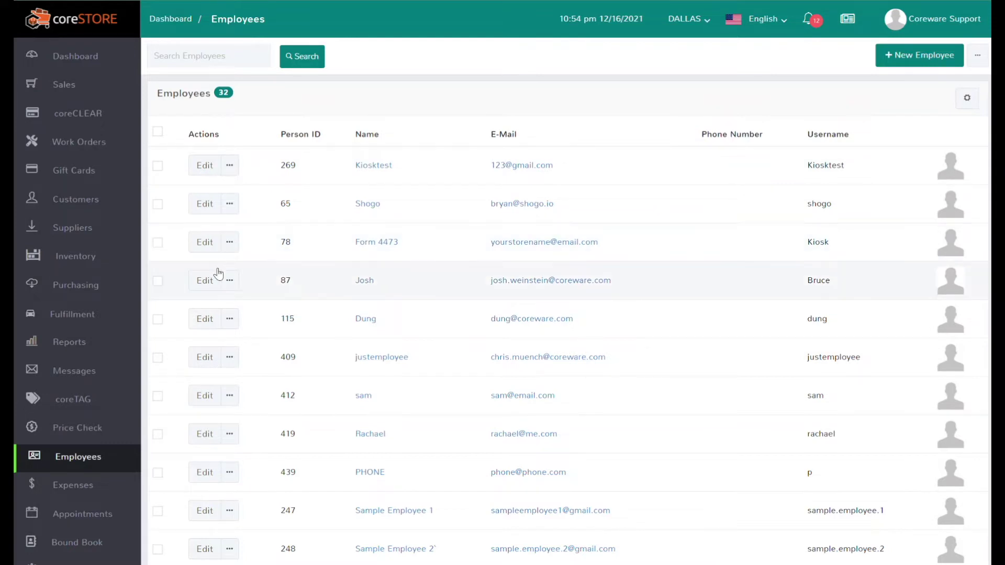
Open Josh's employee record in the Update Employee form.
click(210, 285)
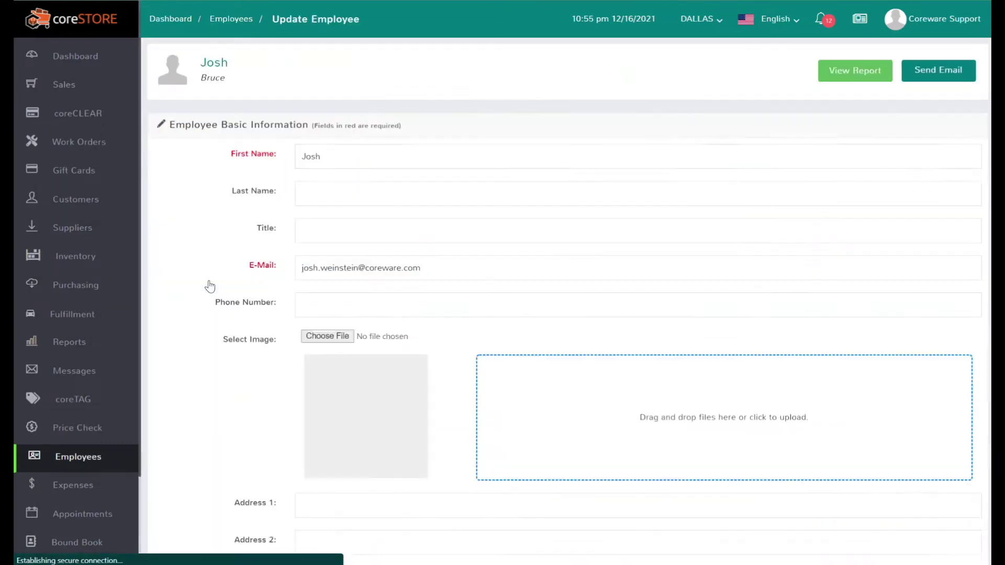
scroll(258, 358, down, 10)
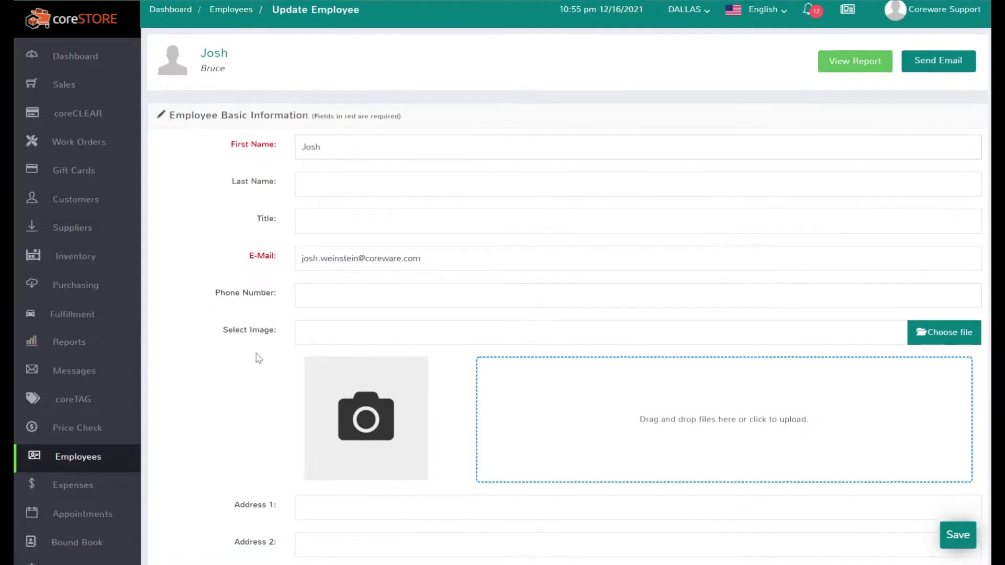
scroll(258, 358, down, 13)
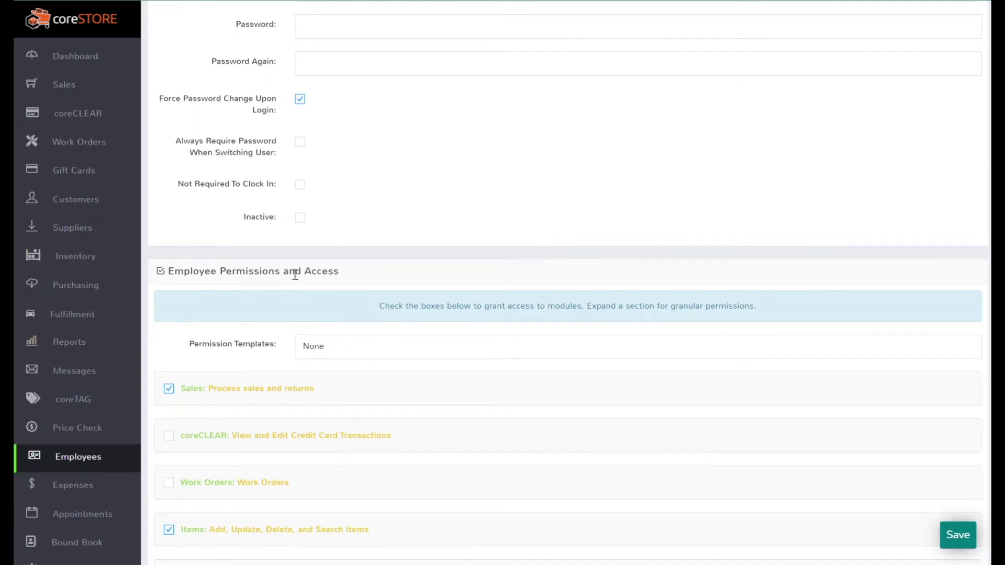
scroll(330, 355, down, 3)
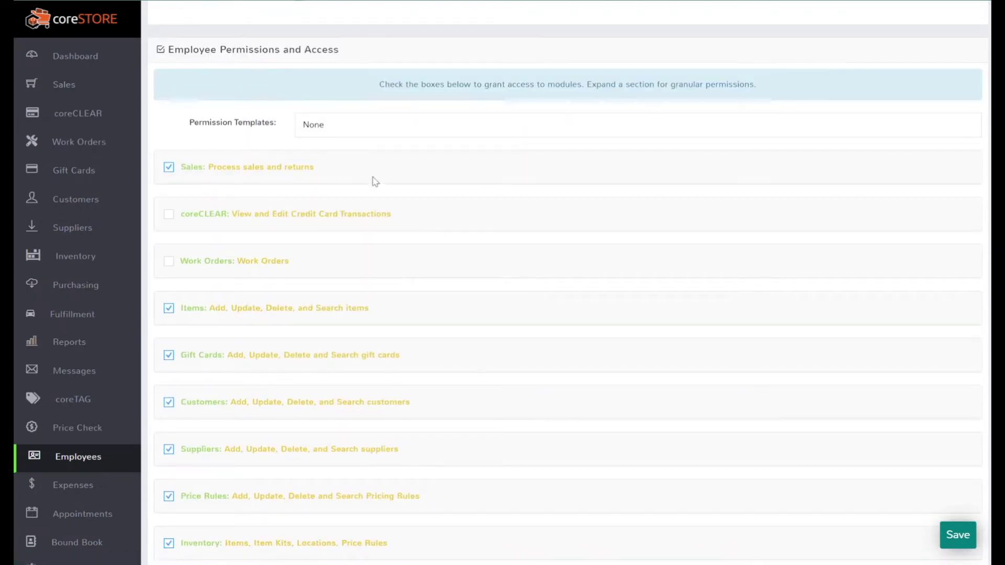
scroll(352, 393, down, 10)
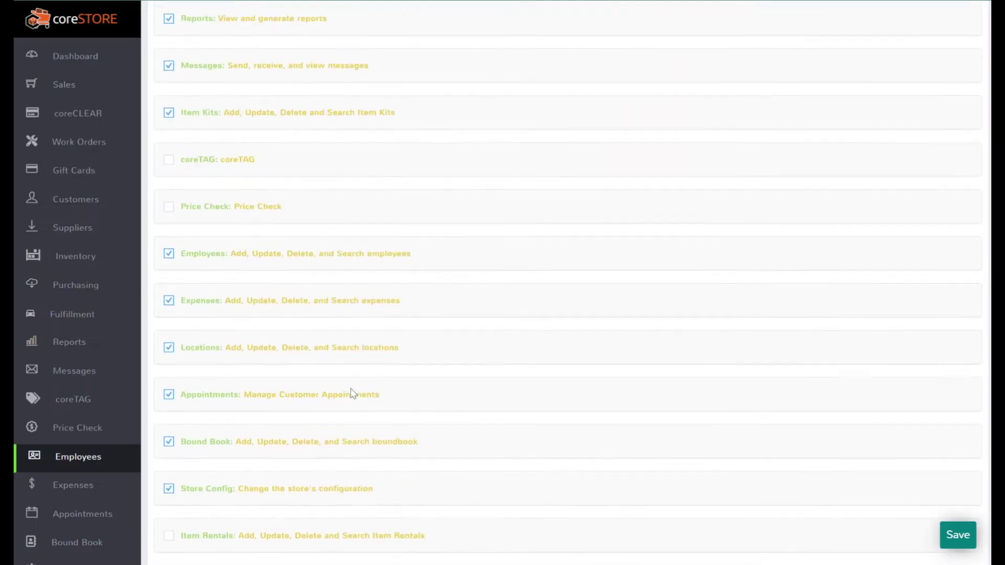
scroll(352, 393, up, 12)
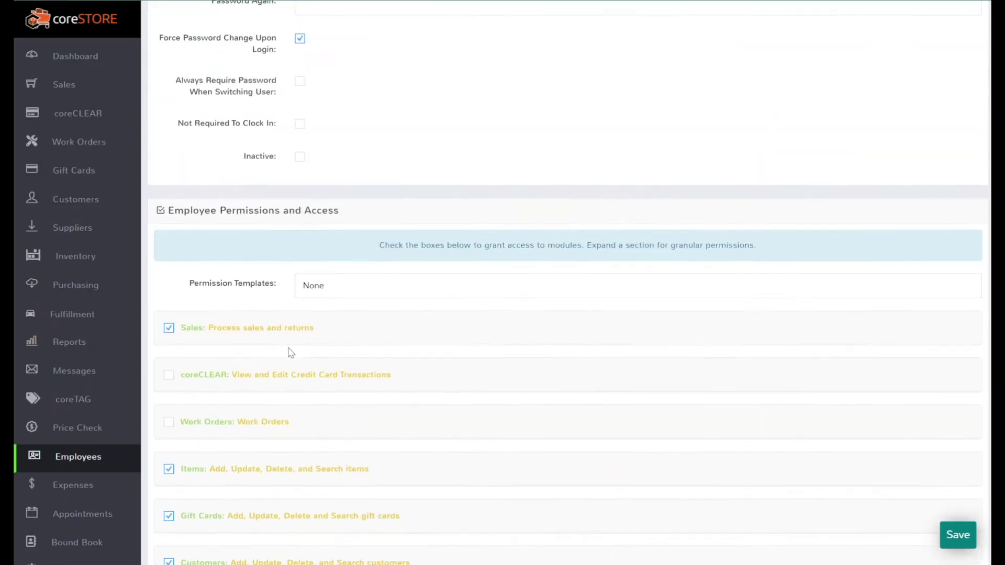
scroll(270, 334, down, 2)
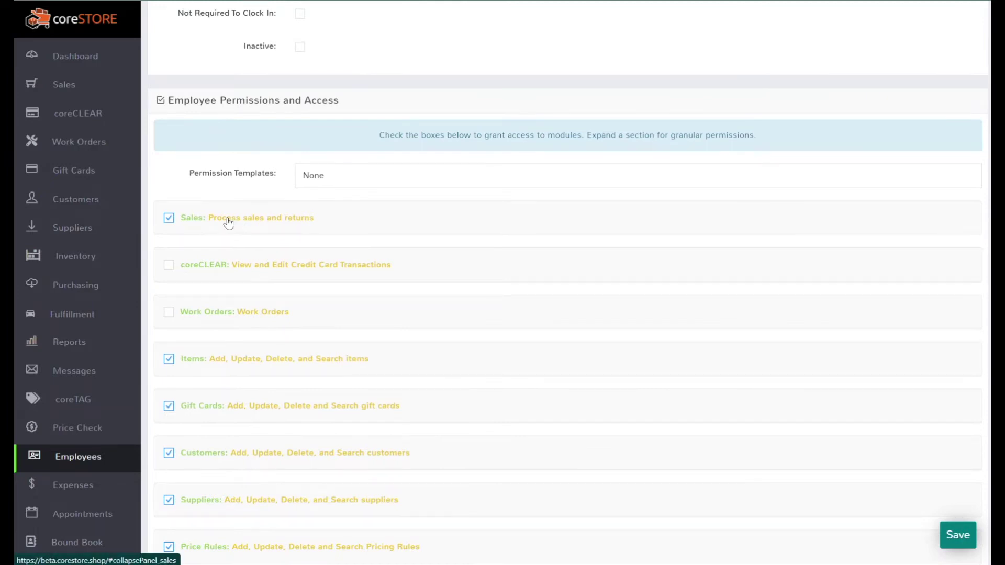
click(200, 223)
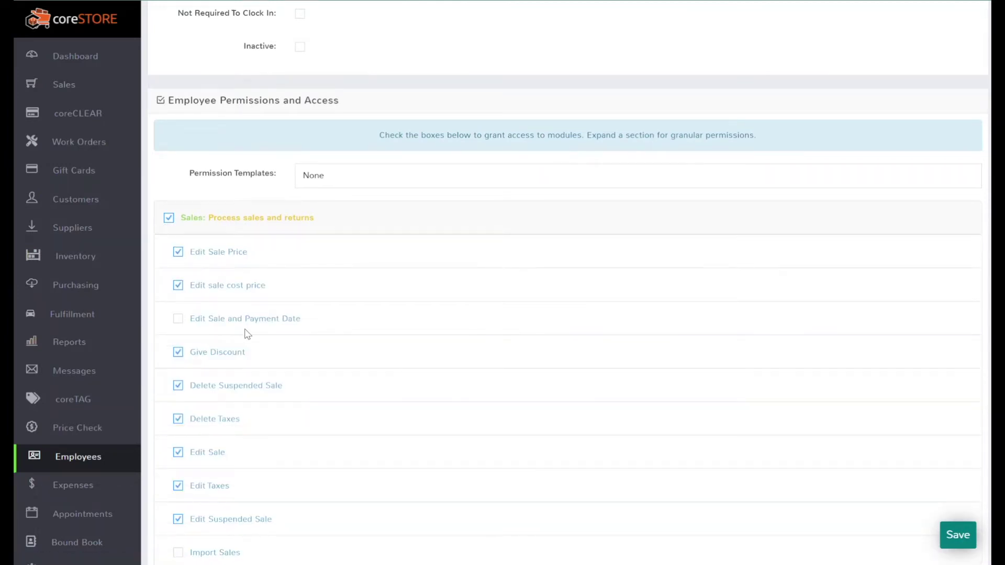
click(229, 224)
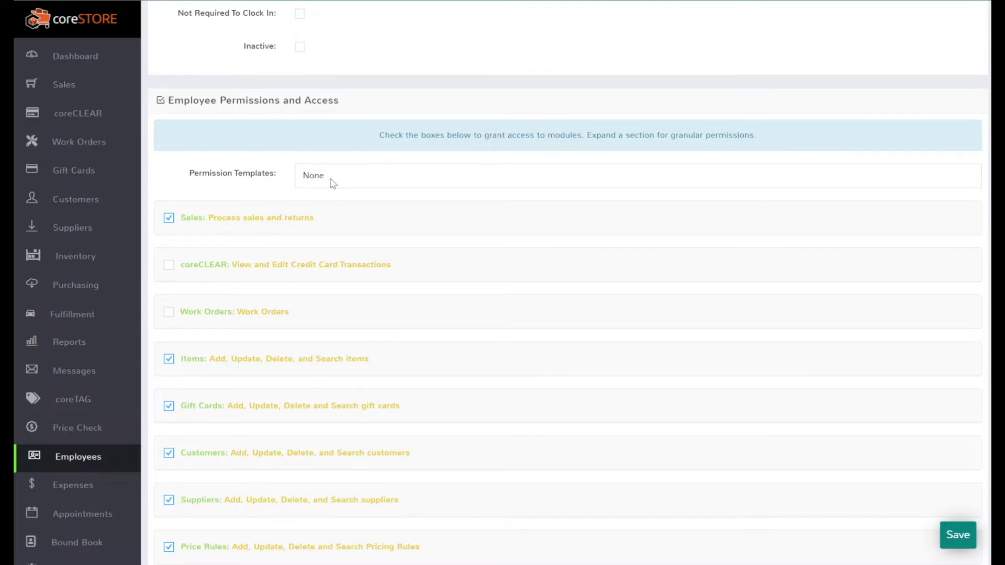
scroll(331, 182, up, 15)
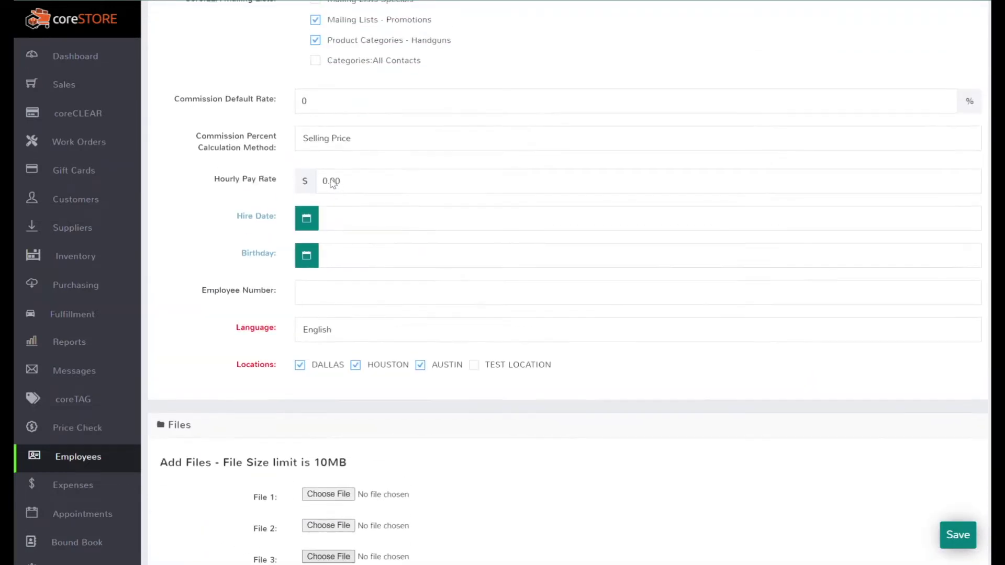
scroll(332, 183, up, 15)
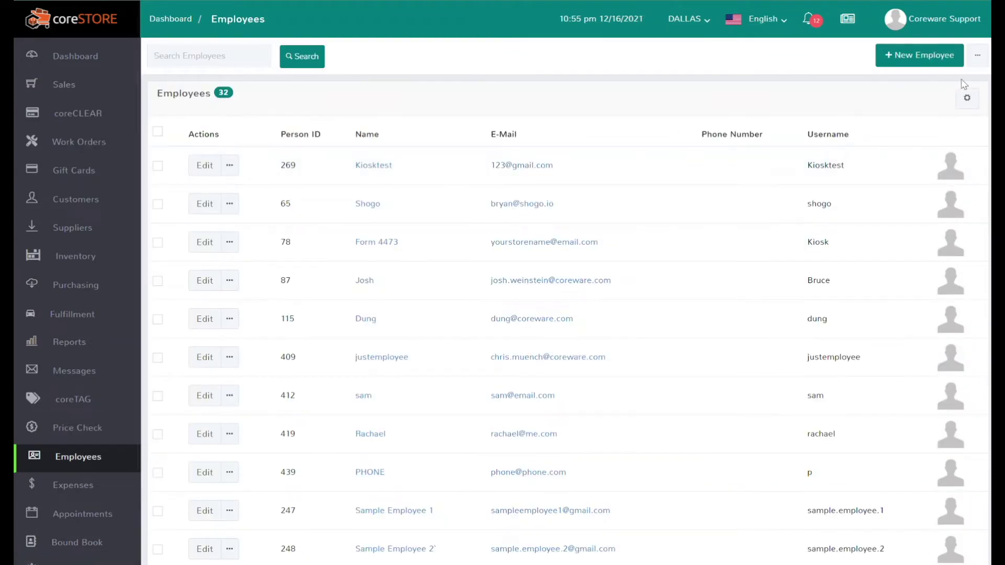
Start a new permission template named 'Sales Associate' from the employee list's Permission Templates.
click(976, 55)
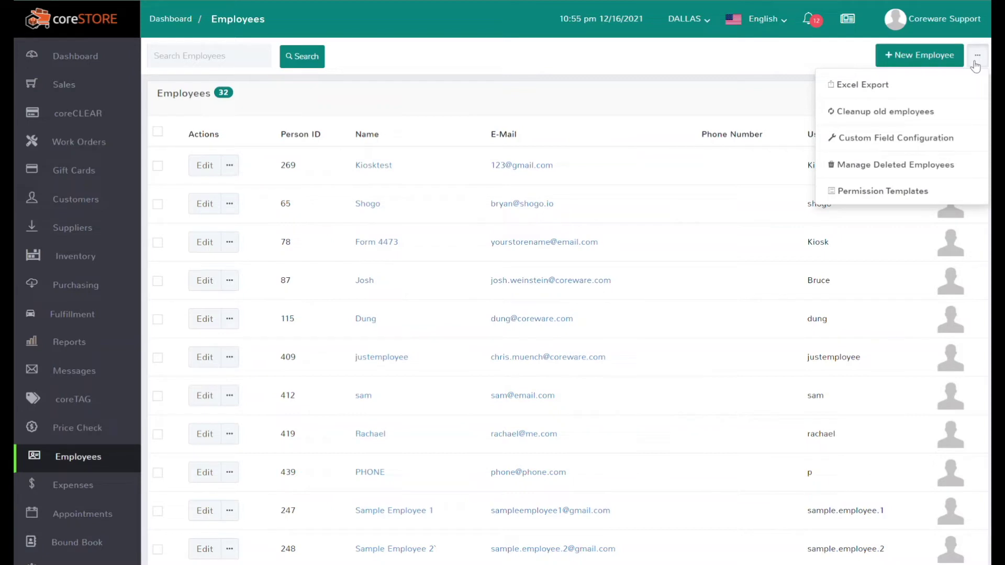
click(885, 191)
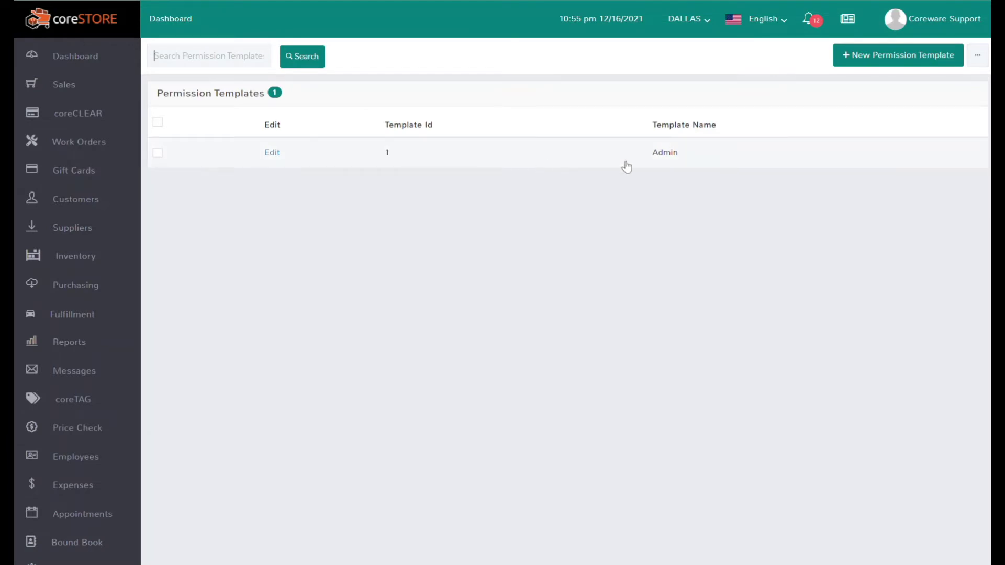
click(868, 62)
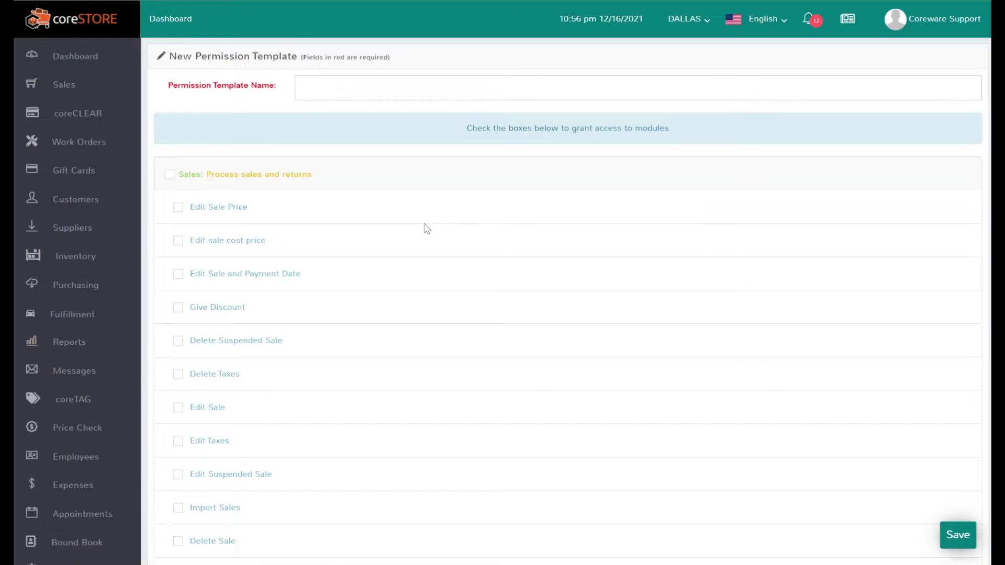
text(Sales Associate)
Grant all Sales permissions except the sale price, cost and date edits, Delete Suspended Sale, Delete Taxes.
scroll(275, 260, down, 1)
scroll(276, 260, down, 1)
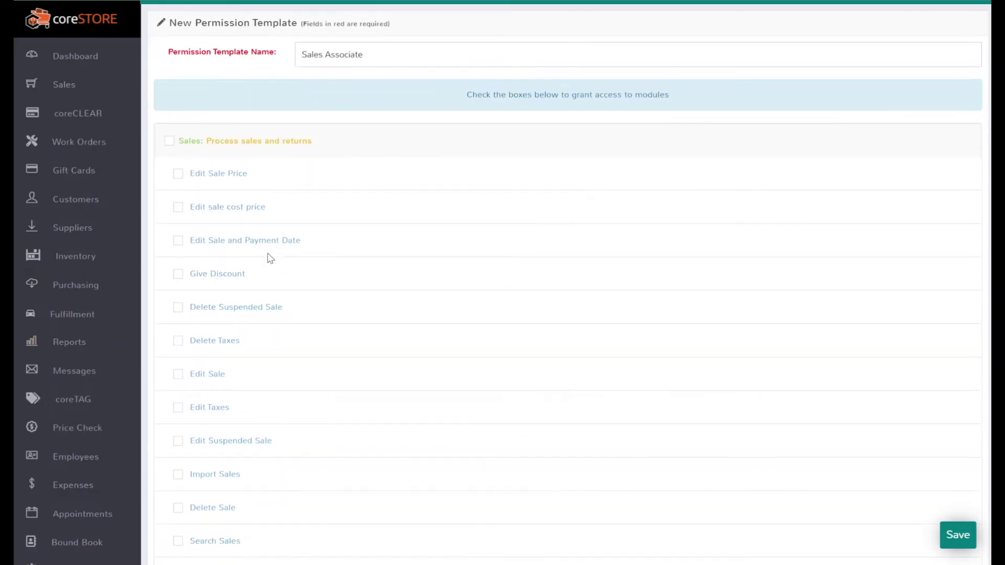
click(170, 143)
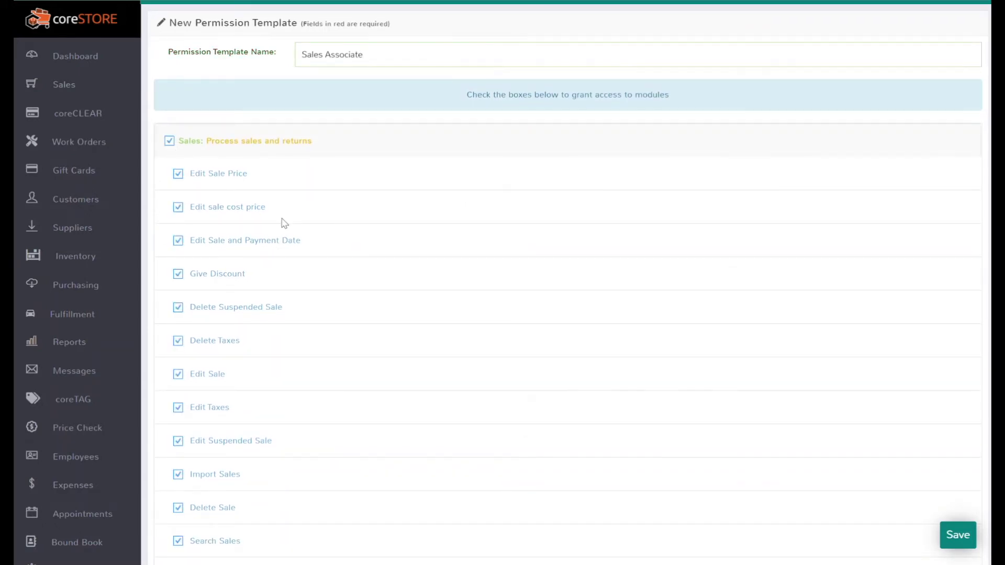
click(179, 174)
click(177, 208)
click(178, 241)
scroll(303, 327, down, 2)
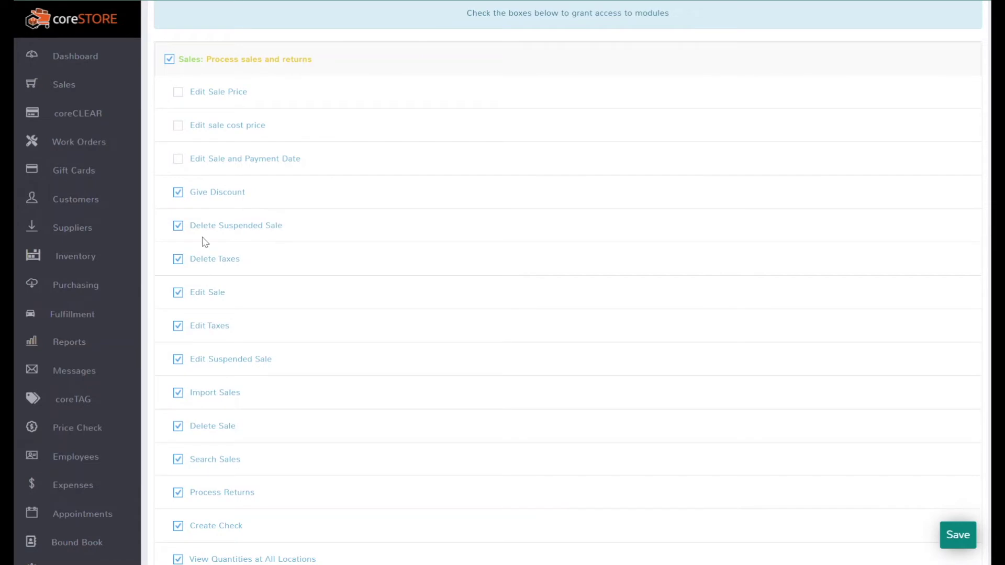
click(178, 226)
scroll(309, 321, down, 2)
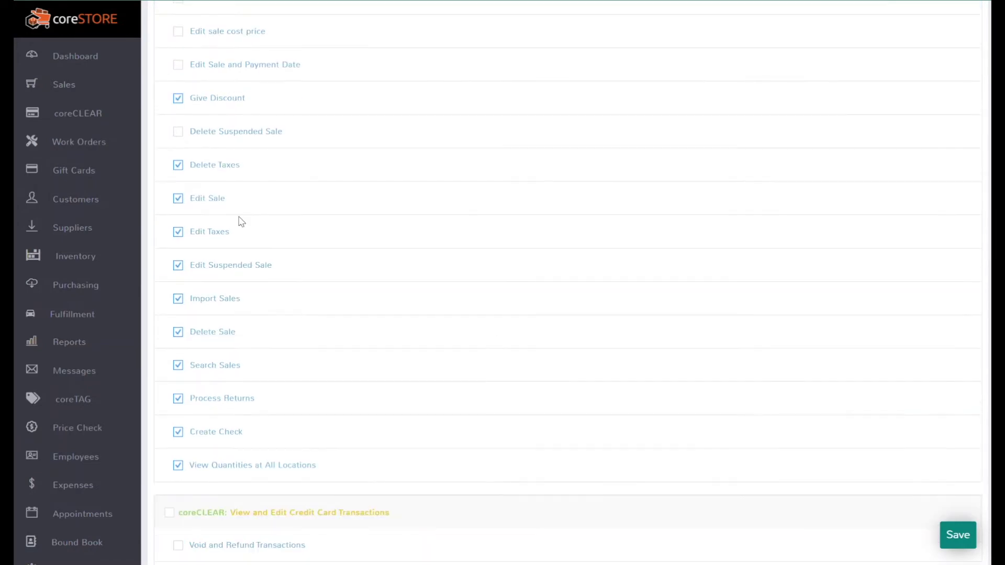
click(178, 166)
Review the template's permission modules and save the Sales Associate template.
scroll(262, 339, down, 3)
scroll(263, 340, down, 8)
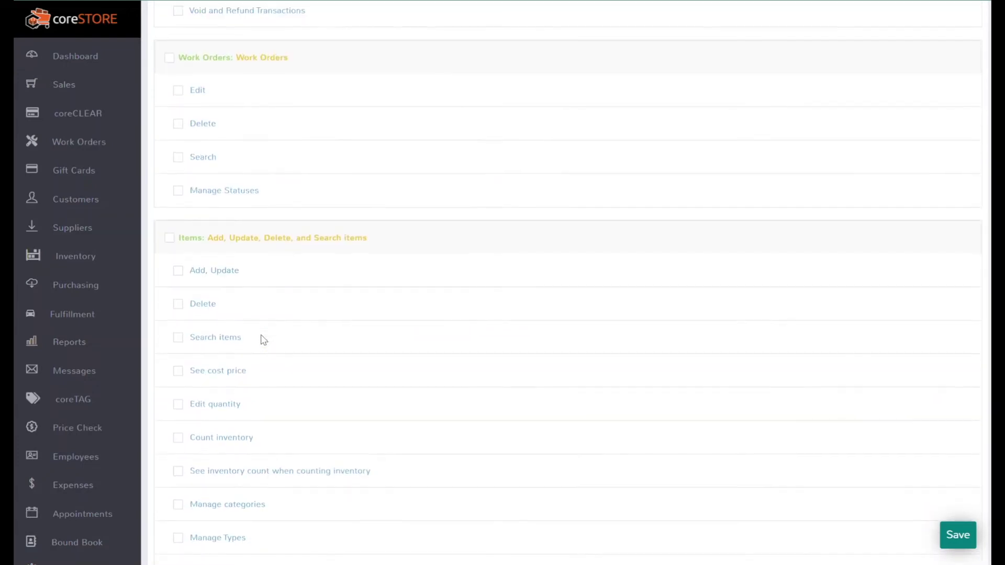
scroll(263, 340, up, 12)
scroll(263, 340, up, 2)
scroll(264, 340, down, 9)
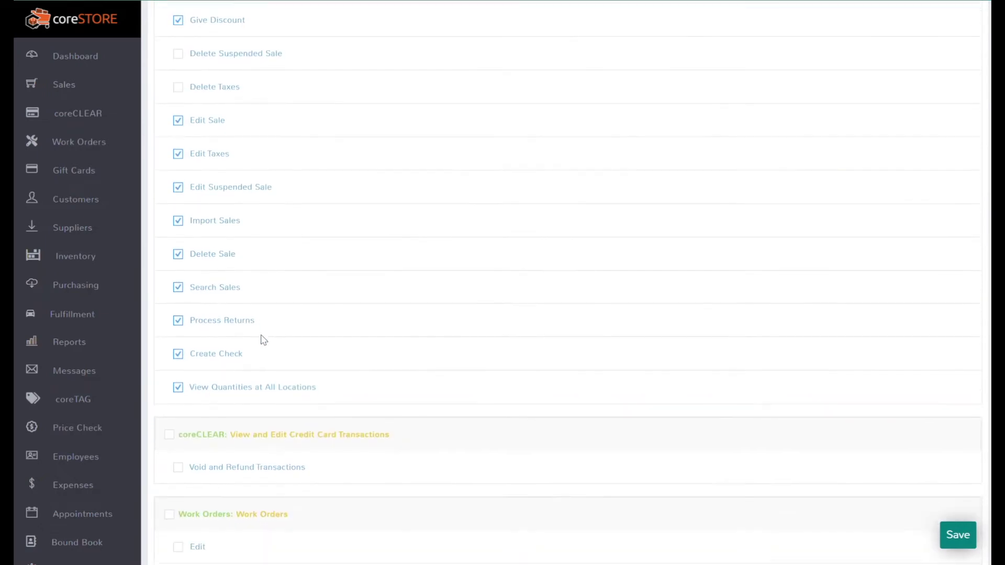
scroll(263, 341, up, 3)
scroll(264, 340, up, 6)
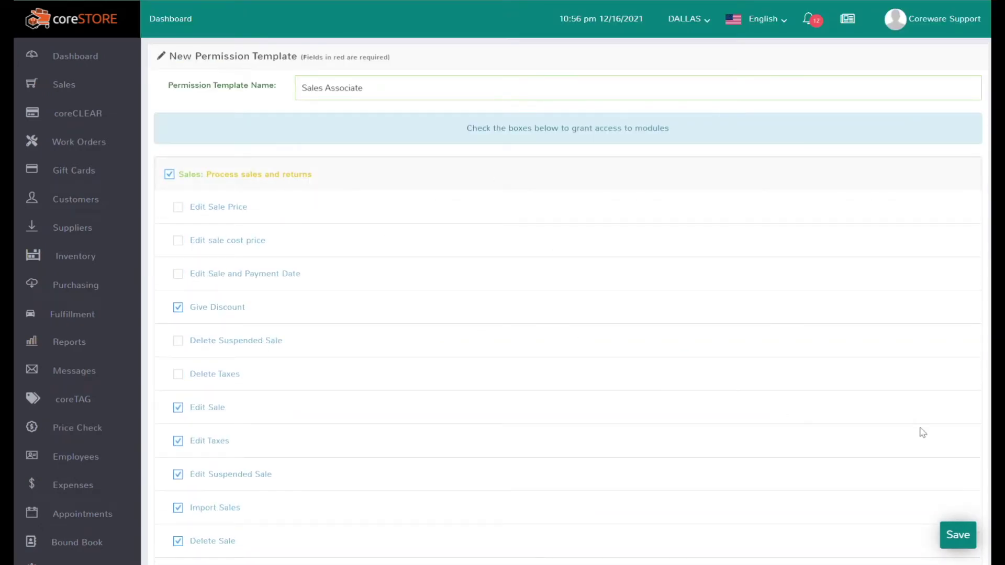
scroll(680, 348, down, 20)
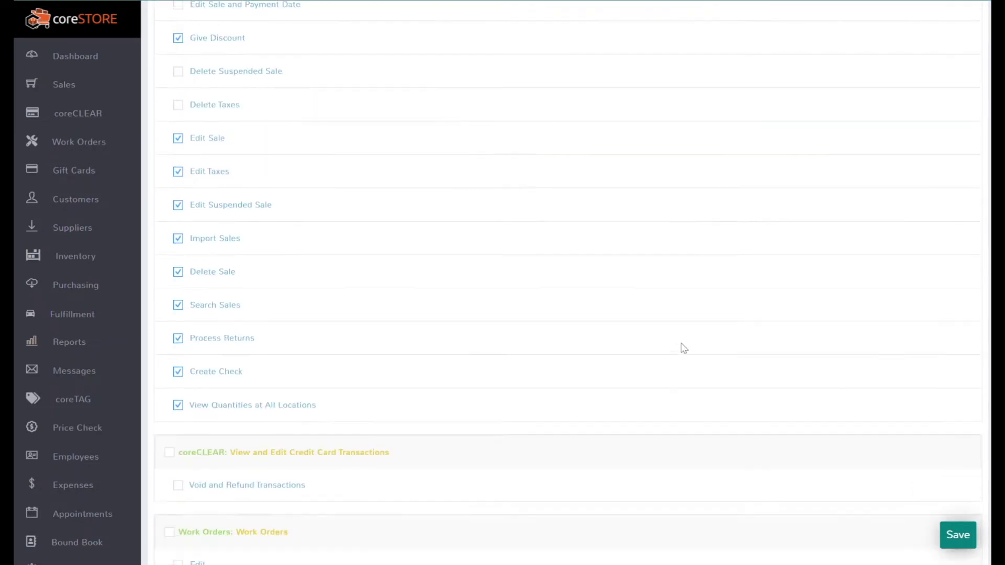
scroll(684, 347, down, 10)
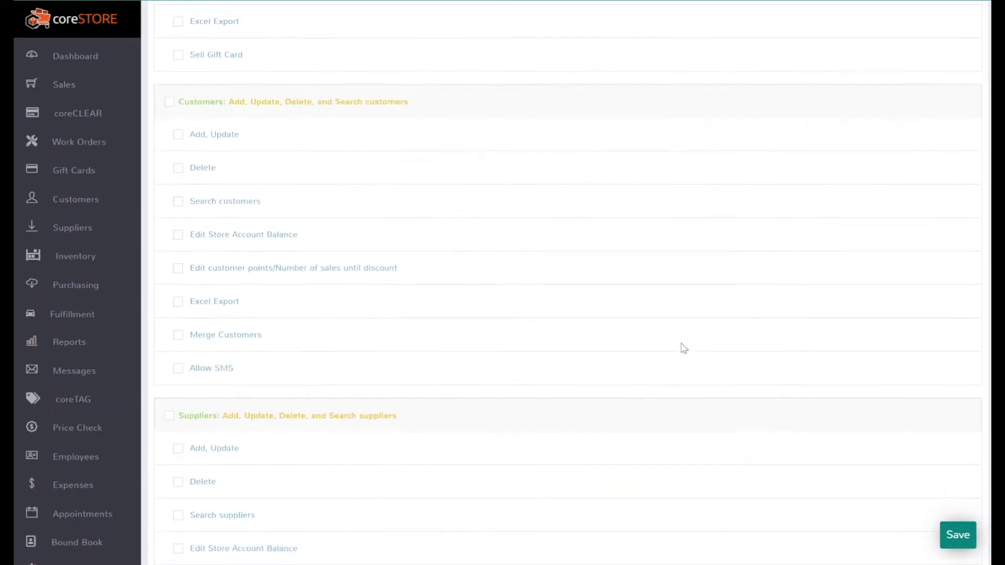
scroll(683, 348, up, 20)
scroll(684, 348, up, 4)
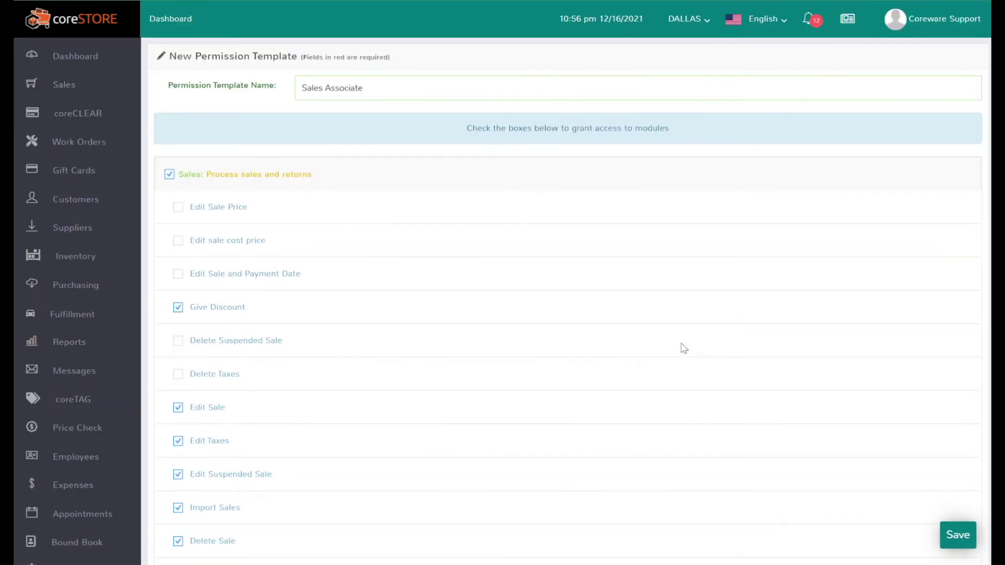
click(956, 534)
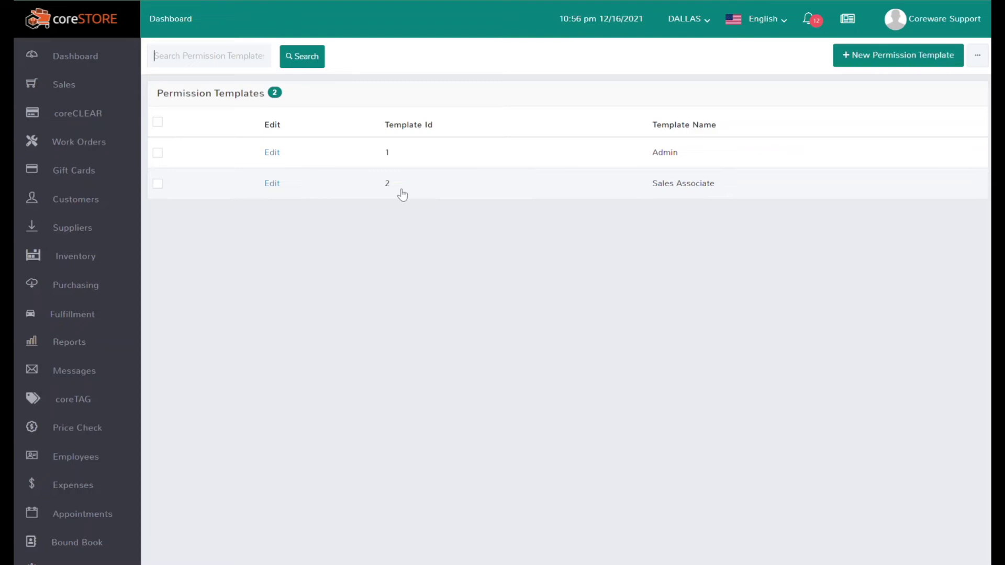
Set Josh's Permission Templates field to Sales Associate and save his employee record.
click(106, 458)
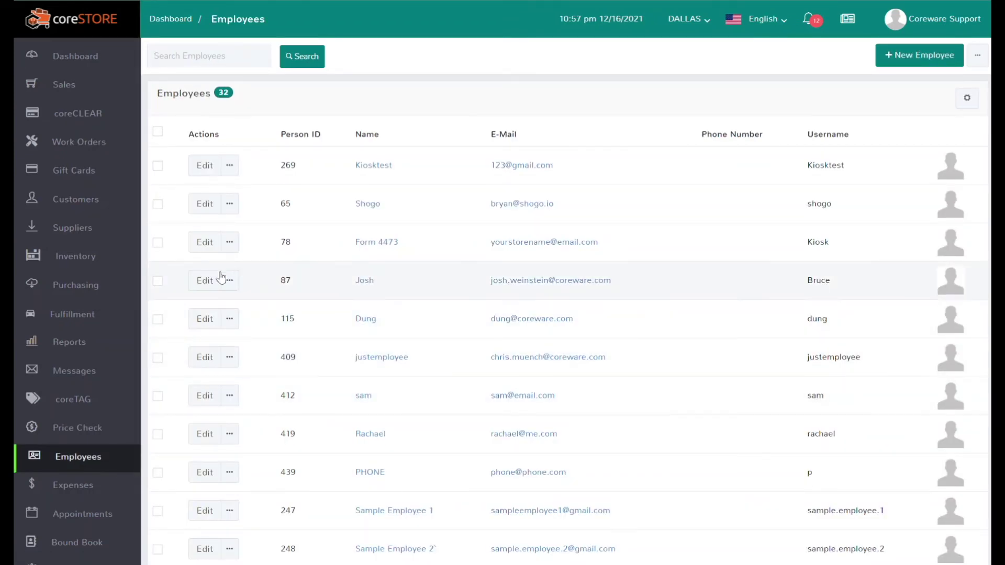
click(198, 287)
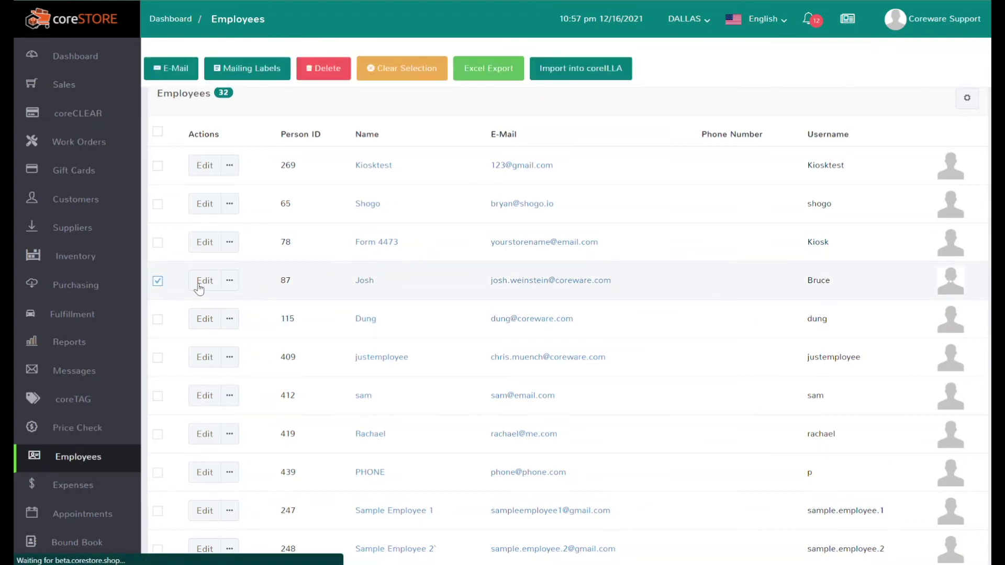
scroll(313, 342, down, 6)
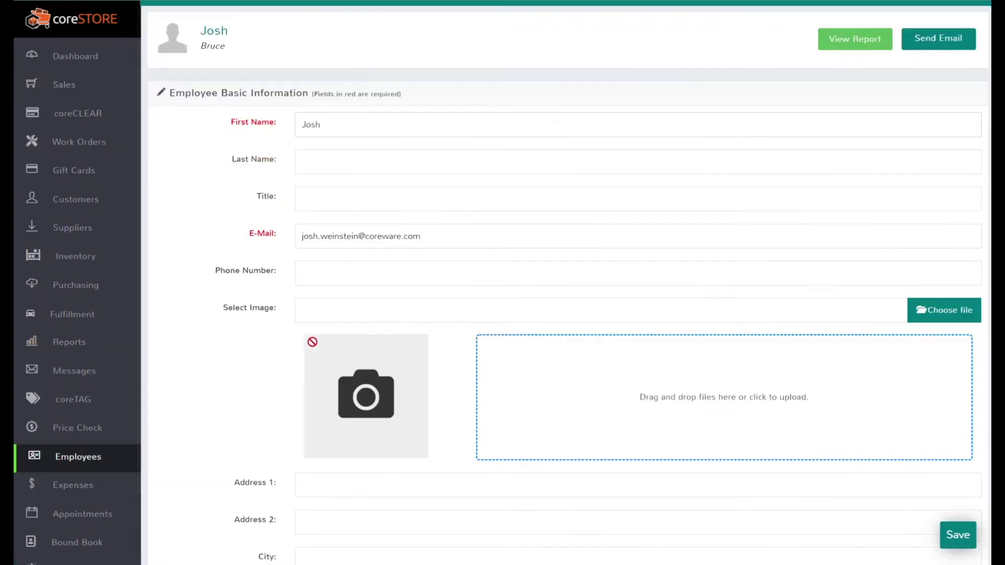
scroll(313, 342, down, 20)
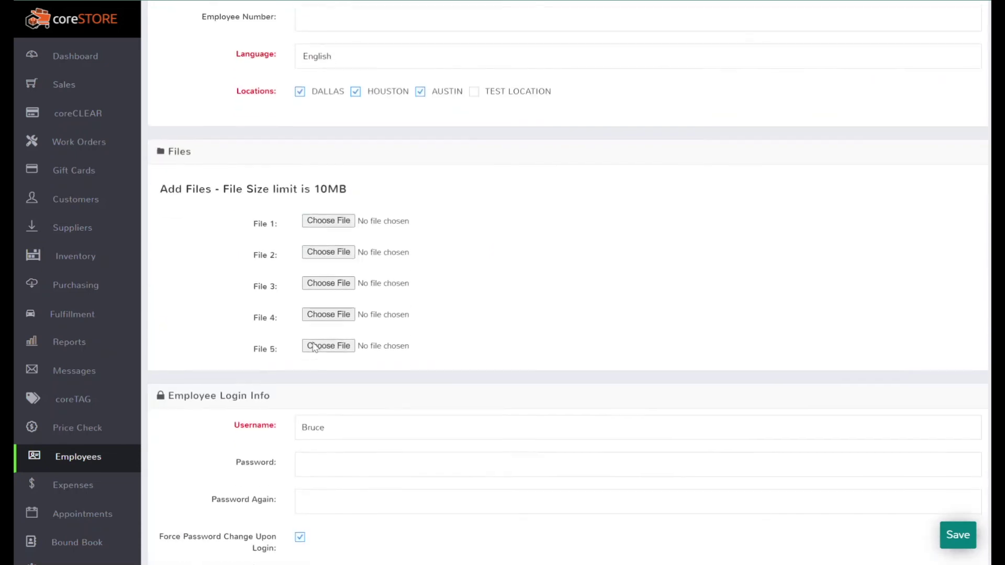
scroll(316, 348, down, 5)
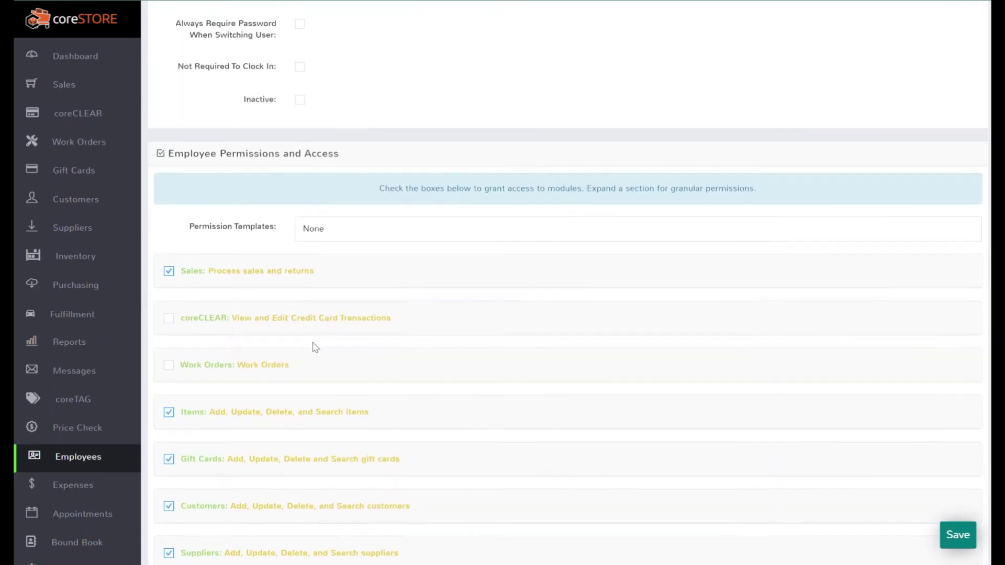
click(352, 233)
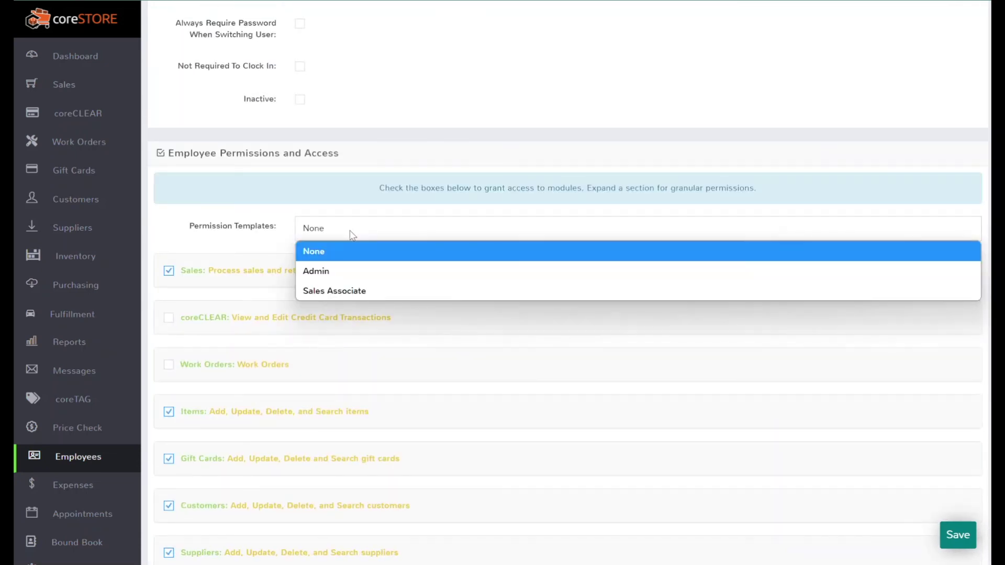
click(344, 283)
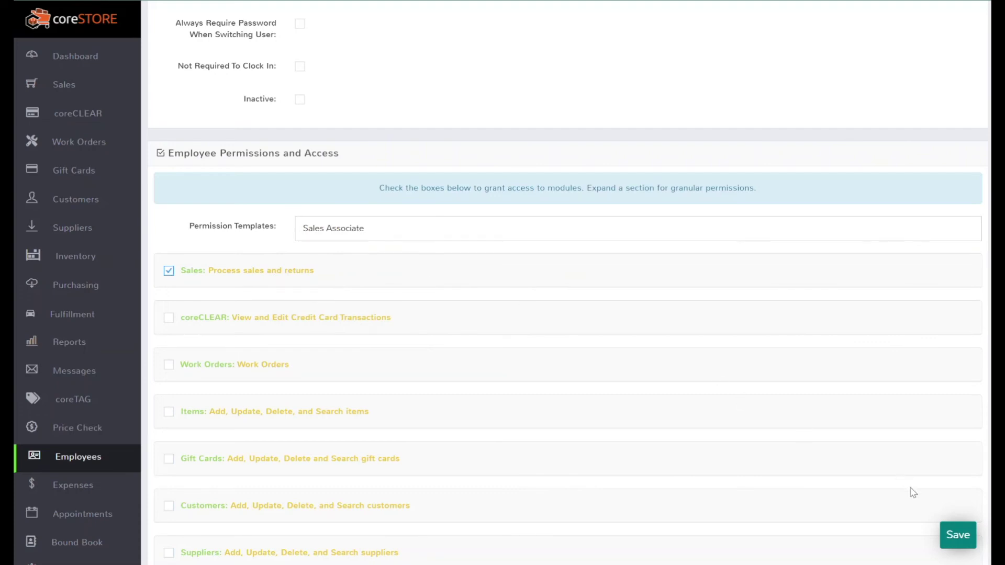
click(957, 535)
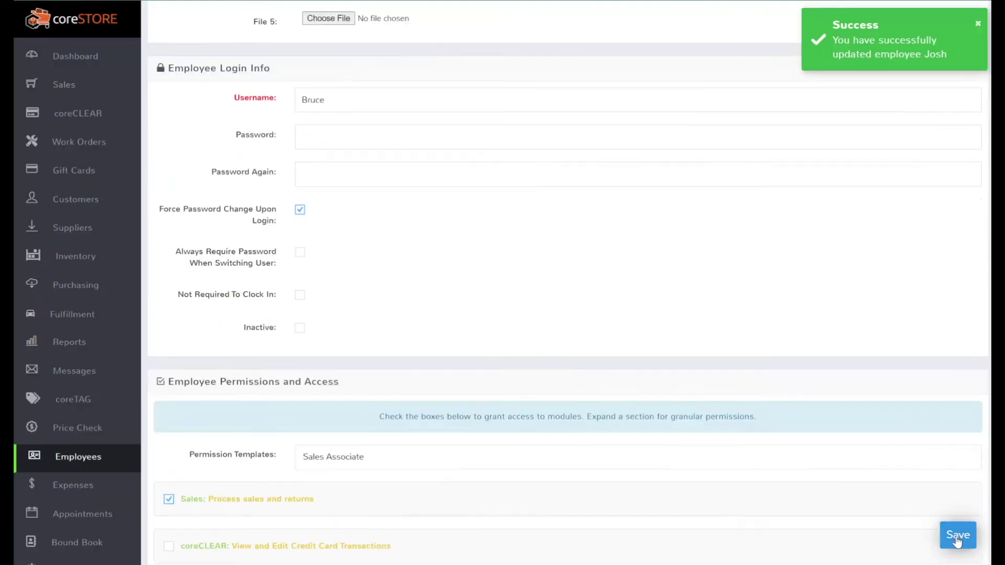